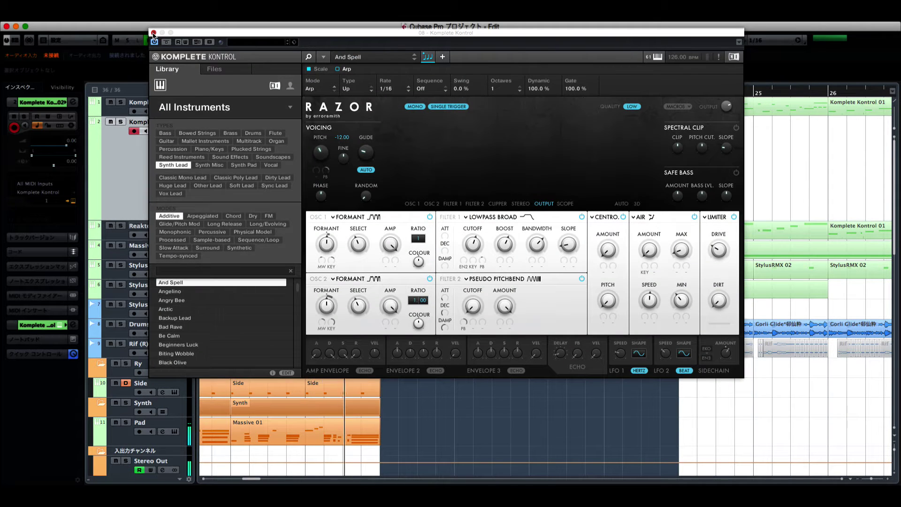
Step: Close the Komplete Kontrol window, listen to the arrangement, and stop playback
click(153, 32)
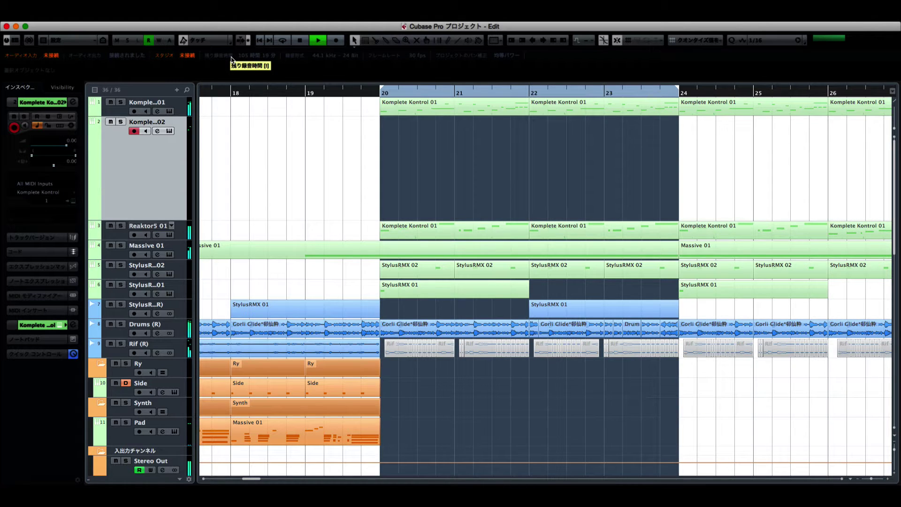
click(311, 43)
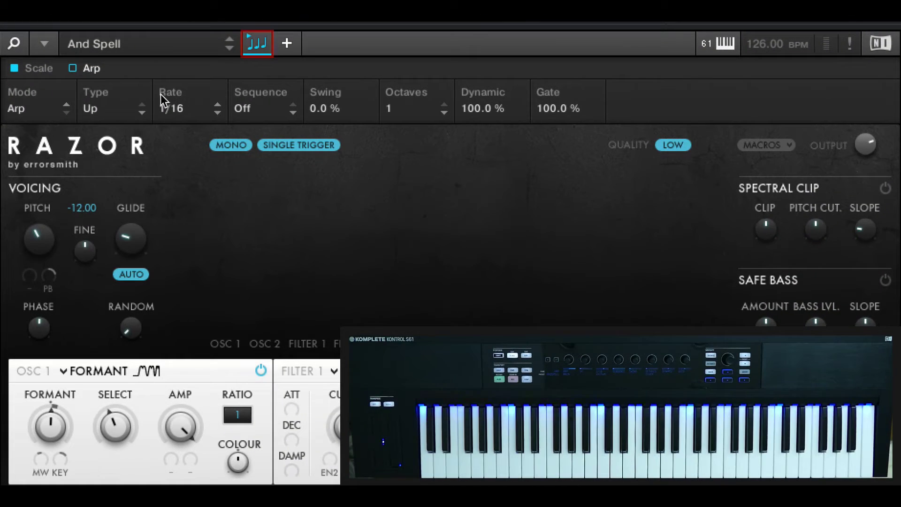
Step: Hide the Scale and Arp settings in Komplete Kontrol and bring them back
click(254, 40)
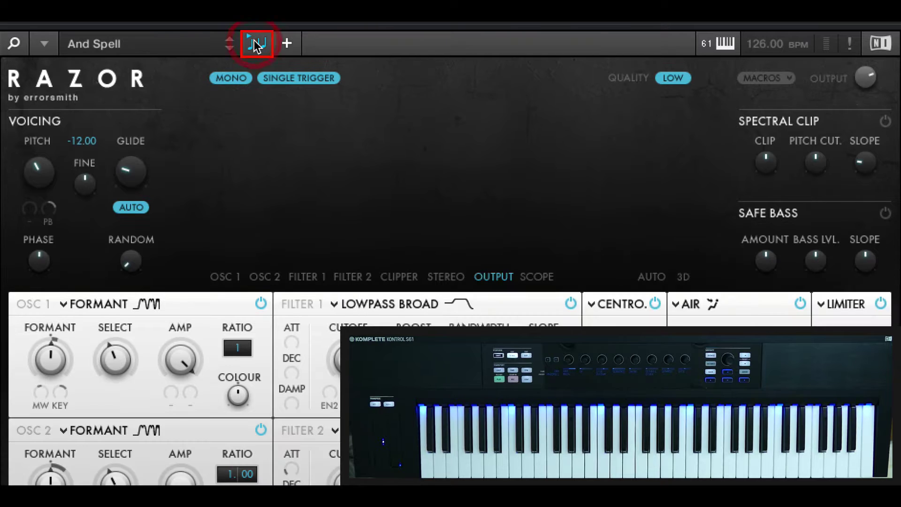
click(254, 41)
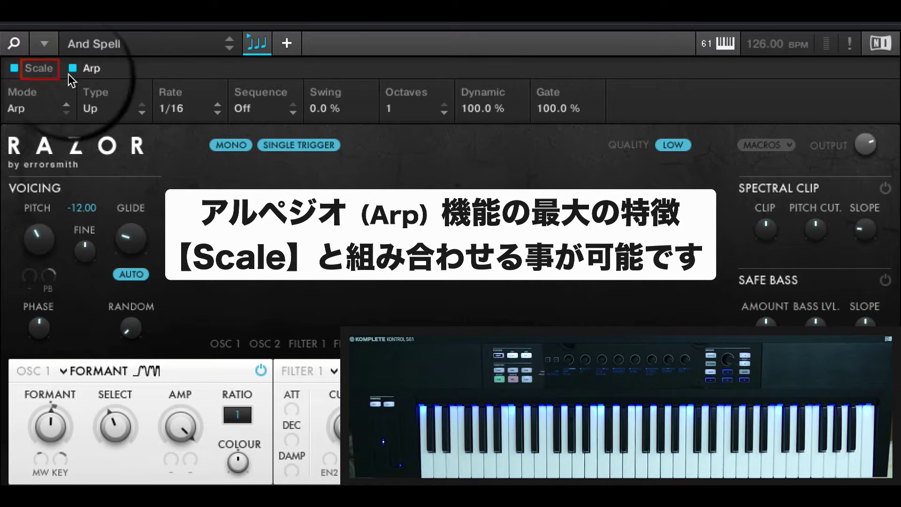
Step: Open the Scale settings, try the Major scale type with root C, and switch it back to Minor
click(42, 72)
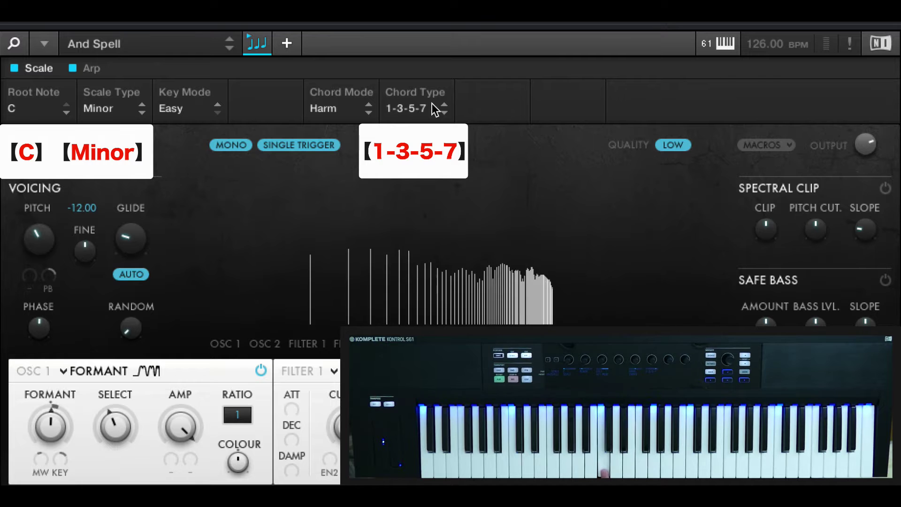
click(110, 111)
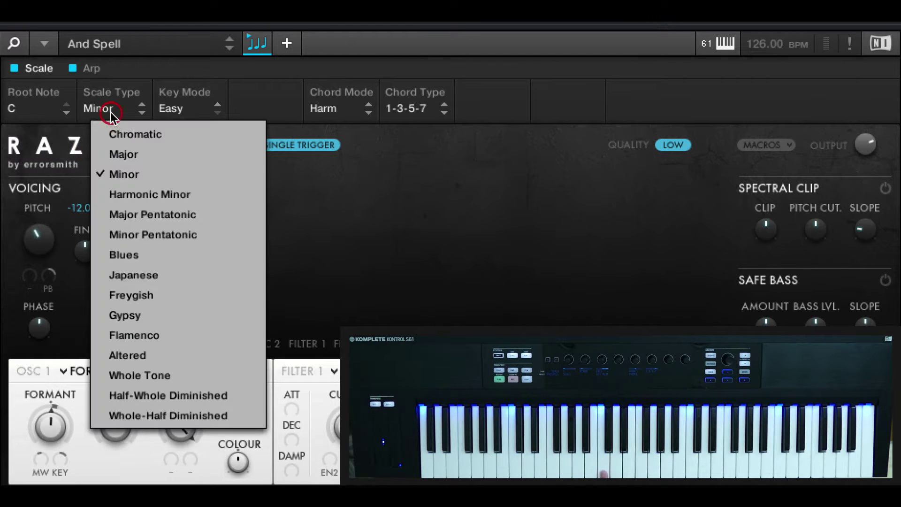
click(113, 153)
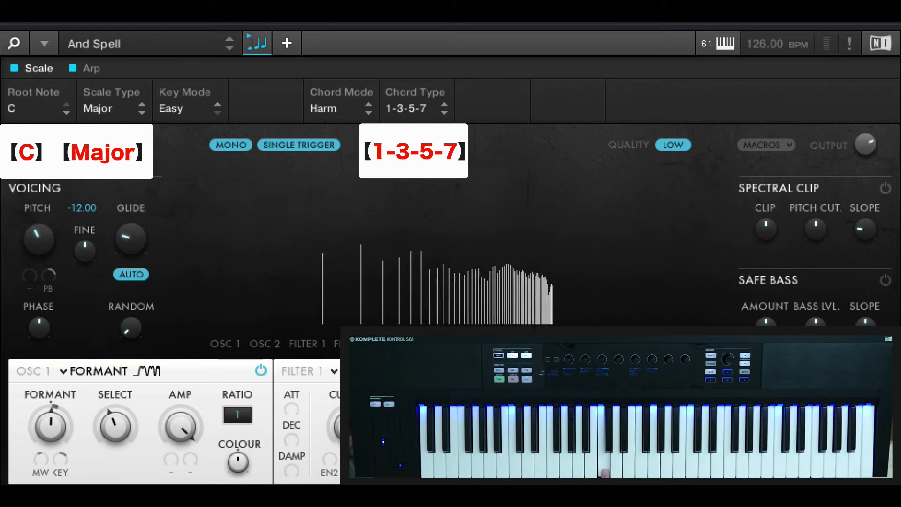
click(106, 111)
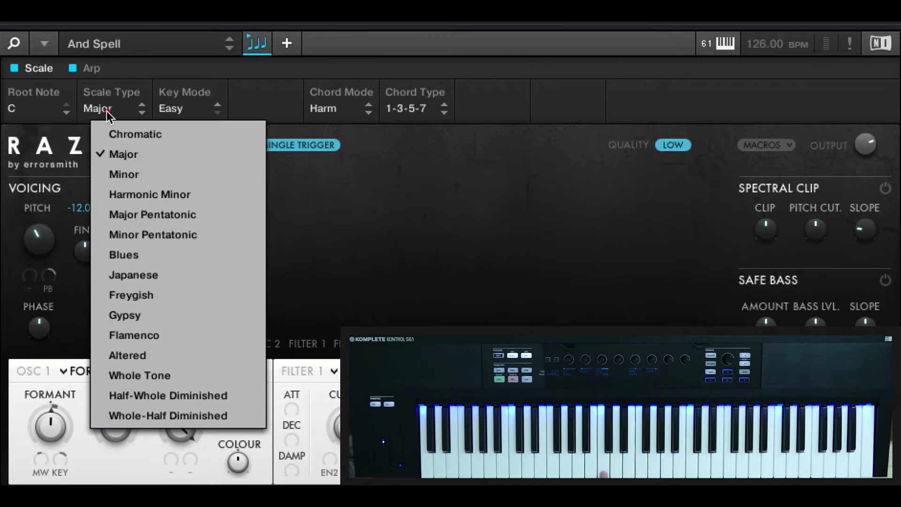
click(117, 163)
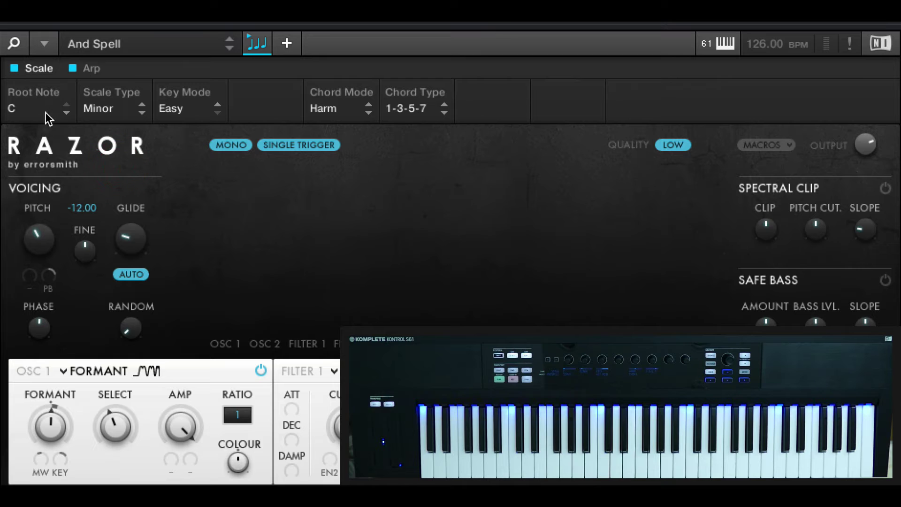
Step: Return to the Arp settings and record a held note from bar 19 on the Komplete Kontrol 02 track
click(83, 66)
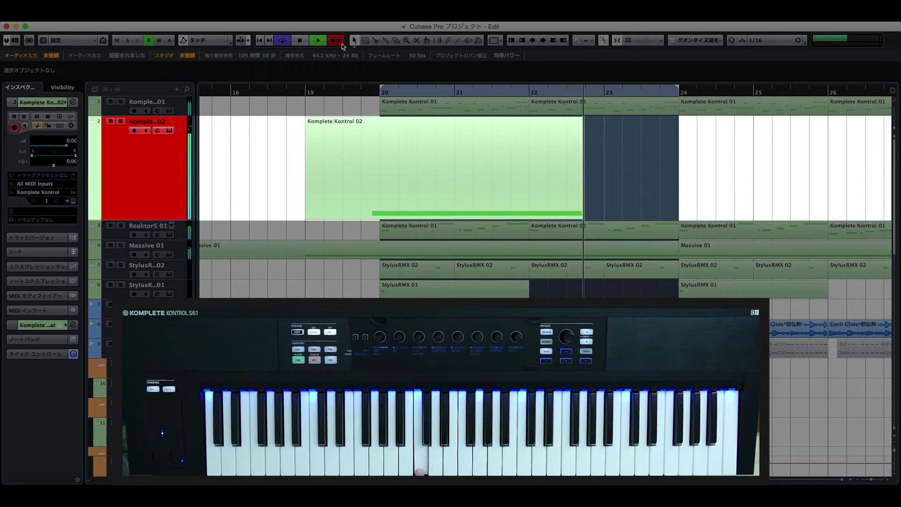
click(303, 39)
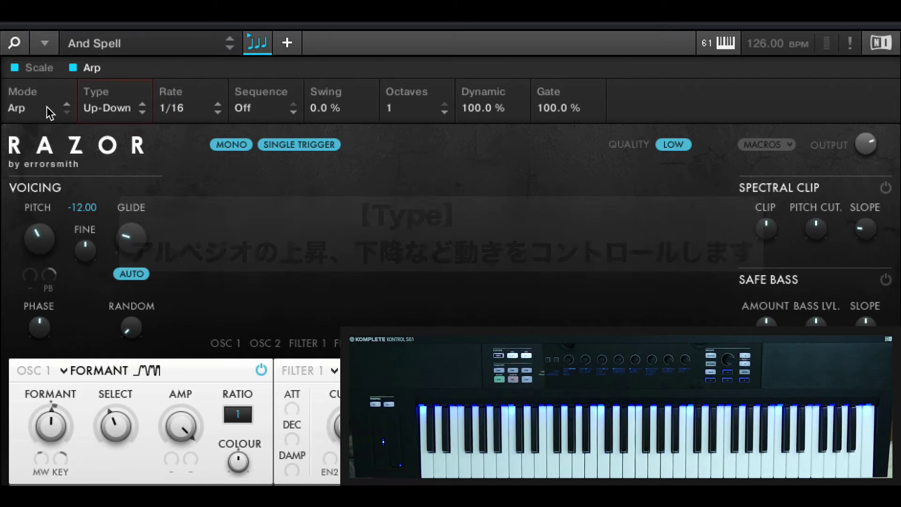
Step: Set the arpeggiator Type to Chord and switch Razor's voicing from Mono to Poly
click(104, 107)
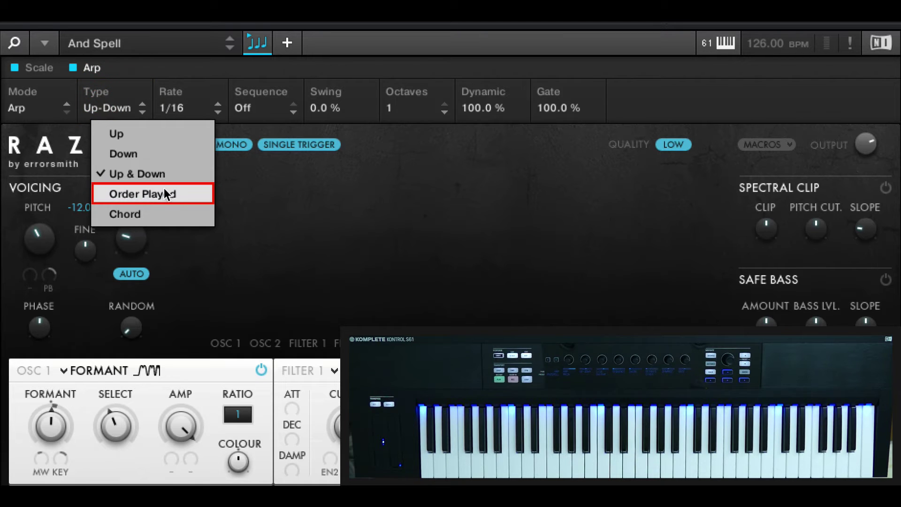
click(150, 214)
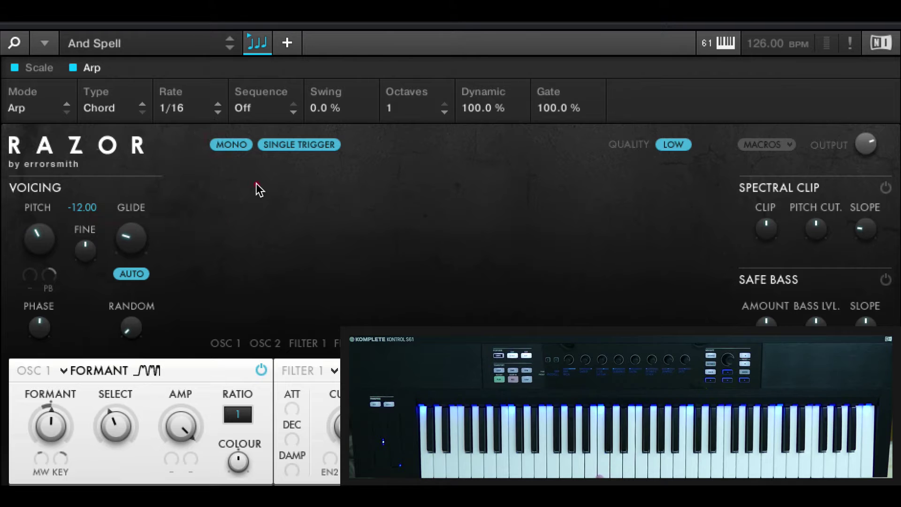
click(235, 146)
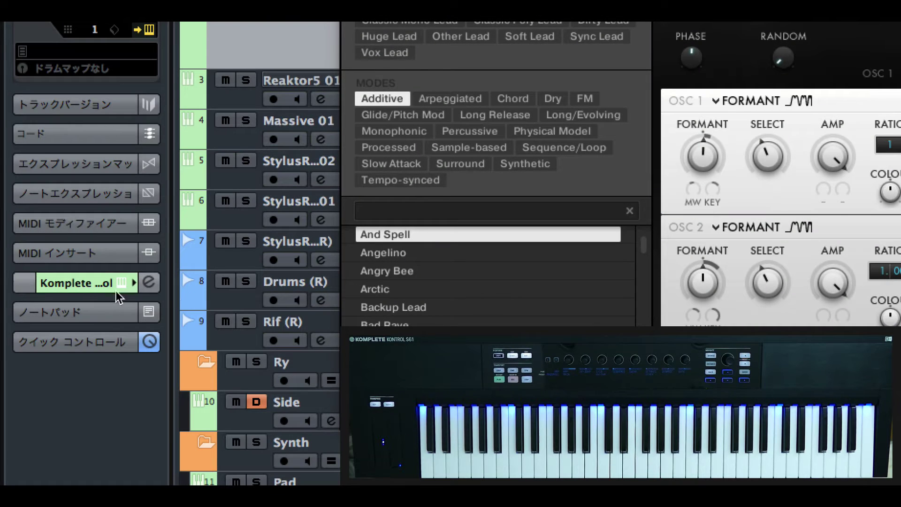
Step: Load Steinberg's StereoDelay in the first audio insert of the Komplete Kontrol 02 track and lower the second delay's Mix
click(93, 282)
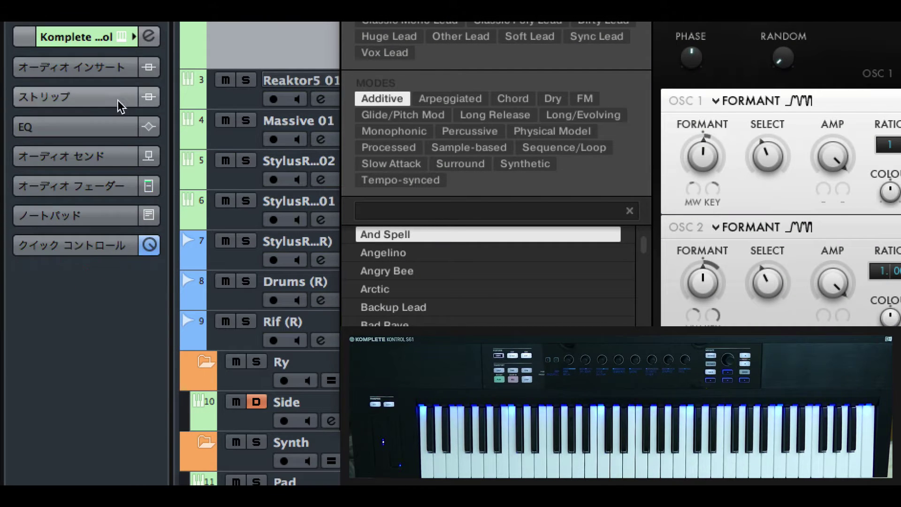
click(118, 70)
click(129, 104)
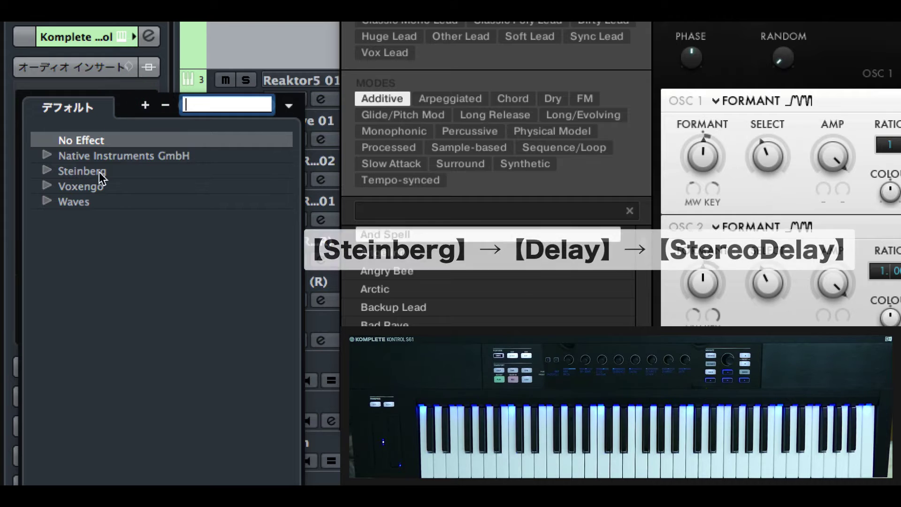
click(45, 172)
click(66, 186)
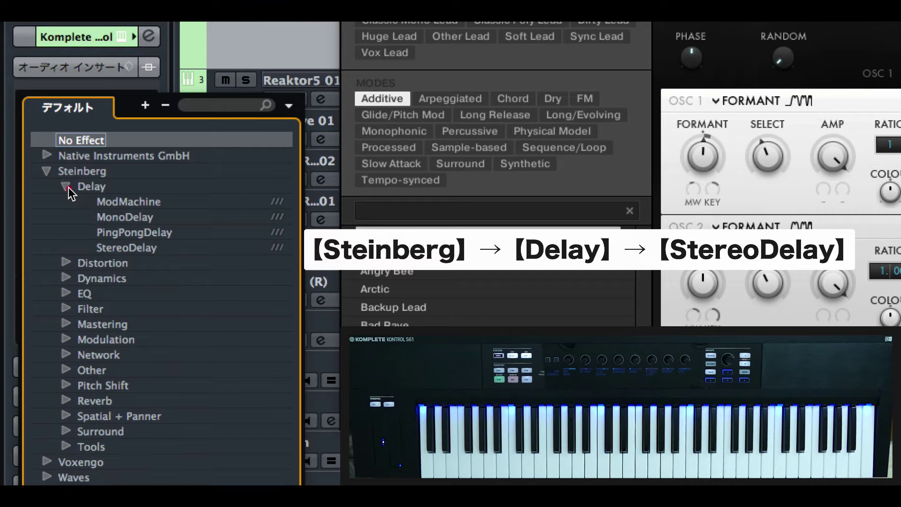
click(143, 248)
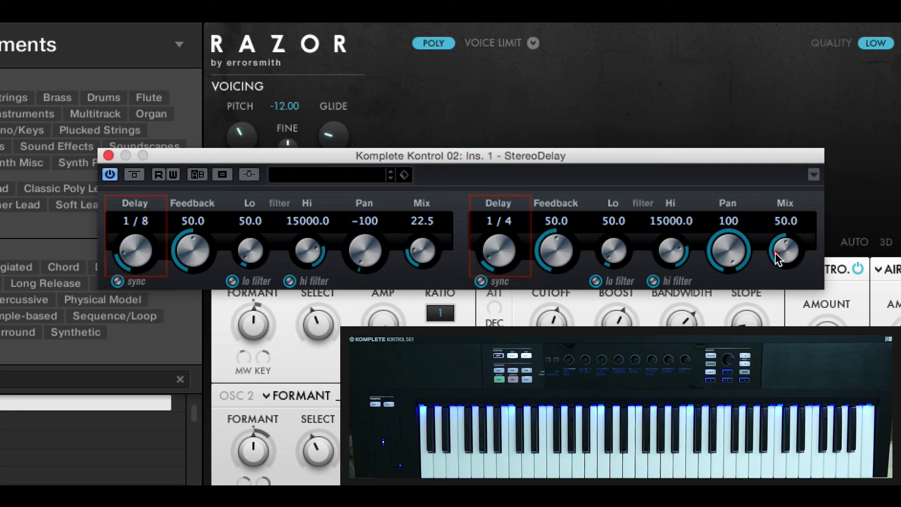
drag(775, 252, 765, 296)
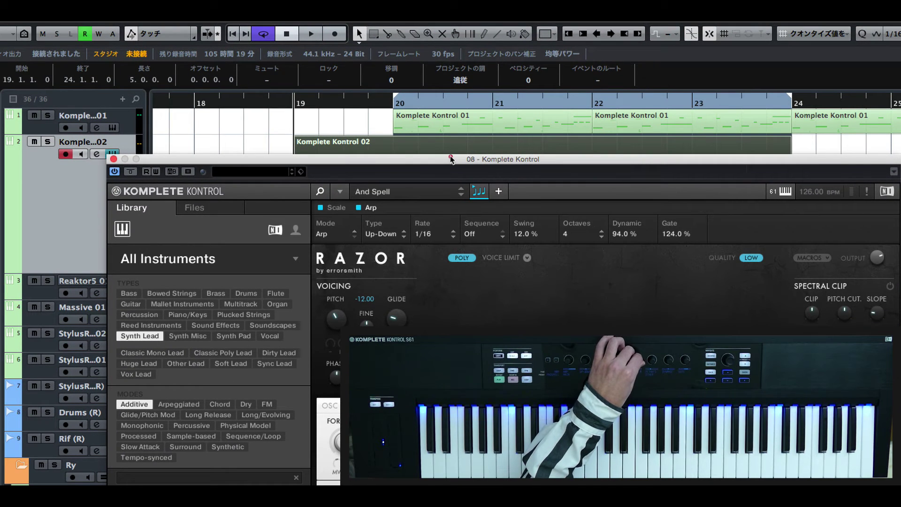
Step: Play the recorded Komplete Kontrol 02 part to audition the arpeggiator's Swing and Gate settings, and stop playback
click(451, 159)
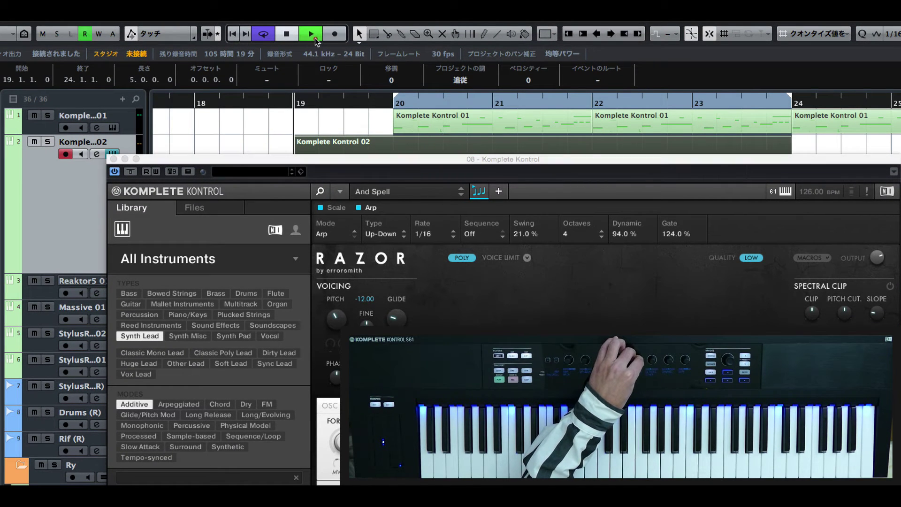
click(315, 38)
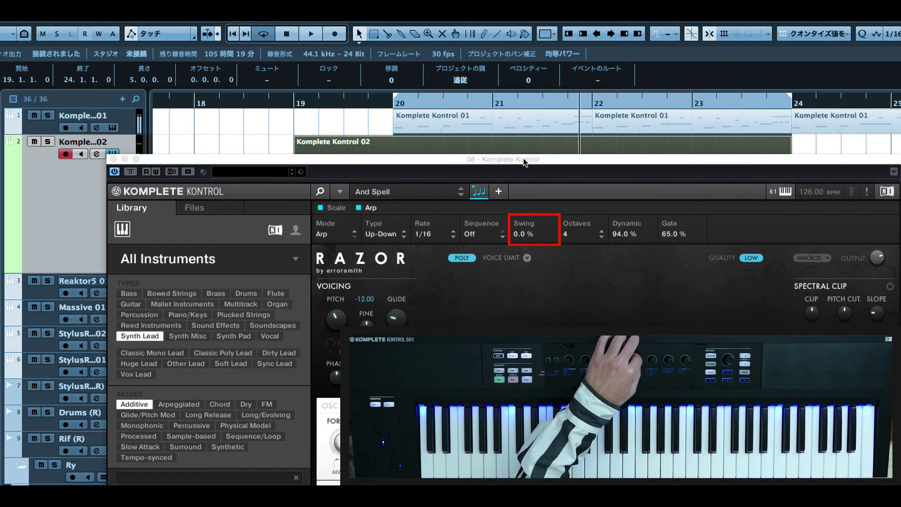
click(283, 36)
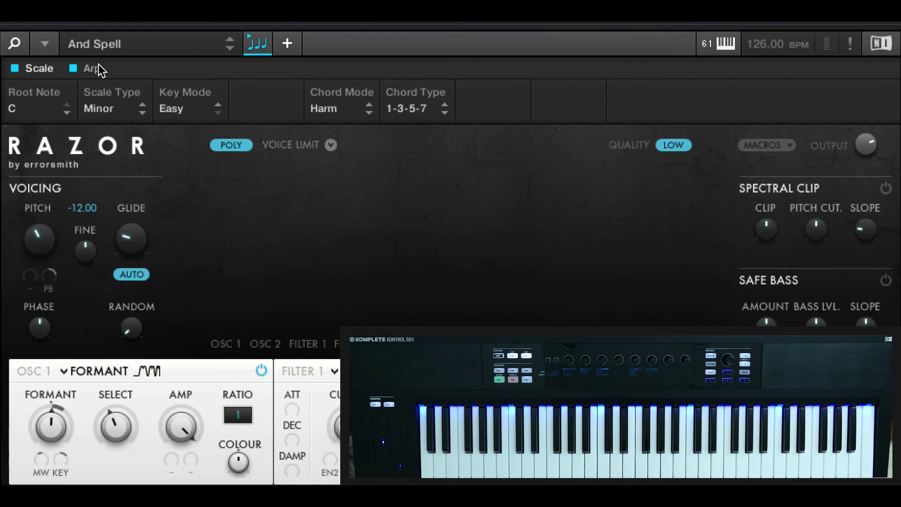
Step: Review the Arp and Scale settings before closing Komplete Kontrol, and delete the recorded Komplete Kontrol 02 event
click(97, 68)
click(34, 71)
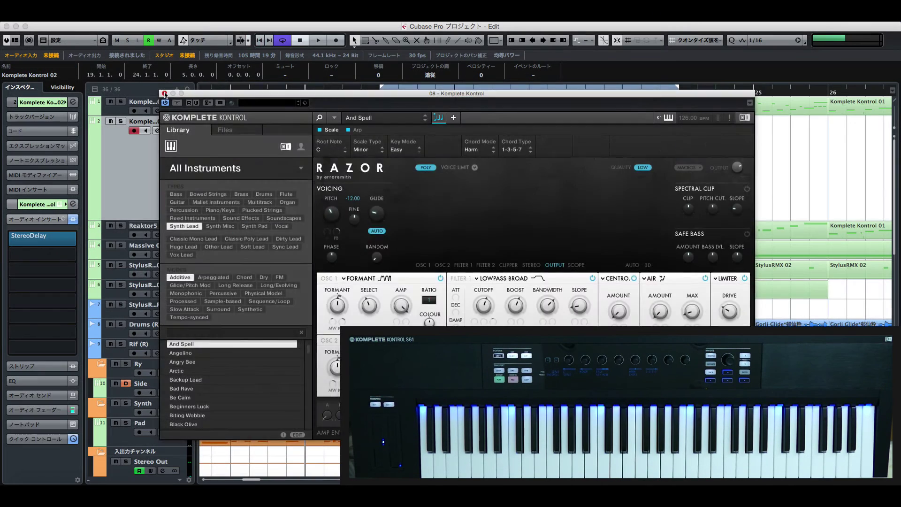
key(super+w)
key(Delete)
Step: Record a new arpeggiated performance up to bar 30 on the Komplete Kontrol 02 track and play it back
scroll(519, 110, right, 2)
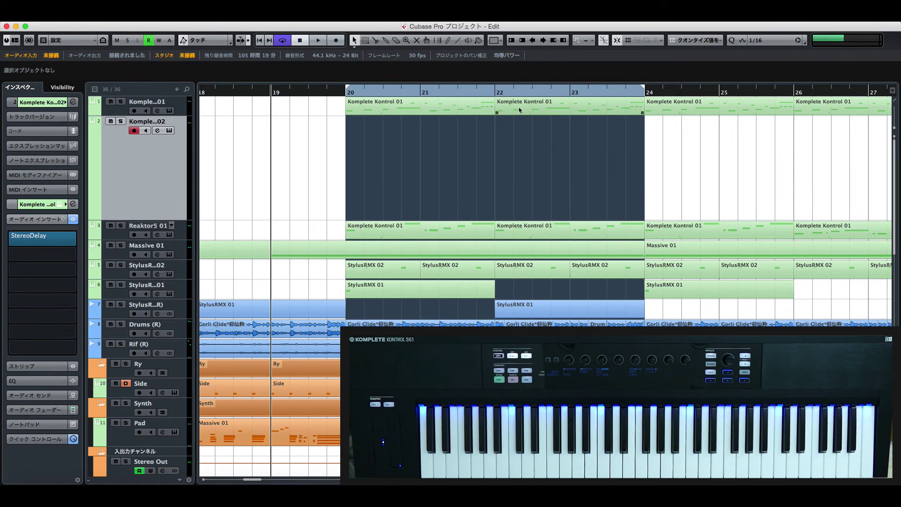
click(336, 41)
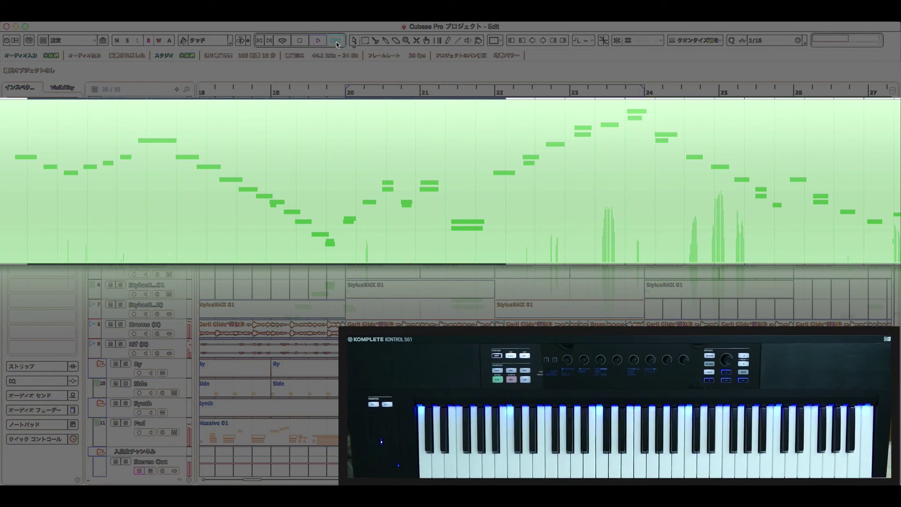
click(304, 40)
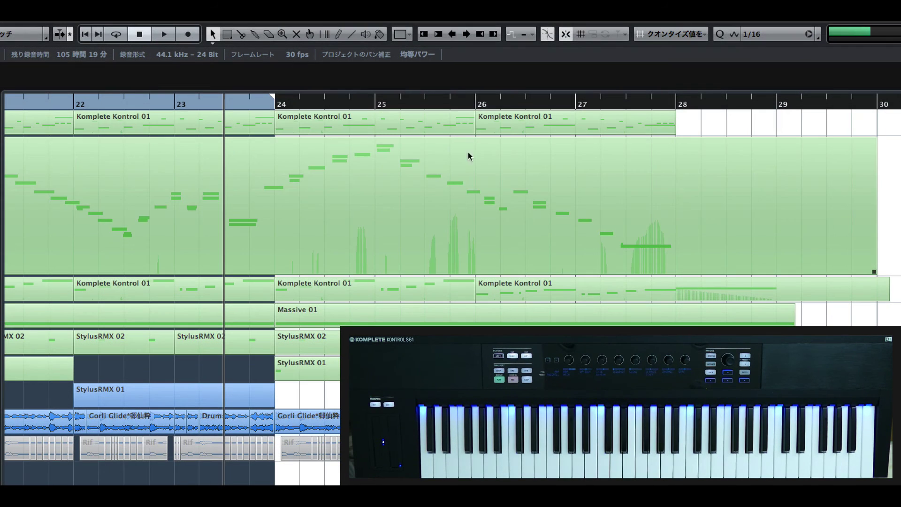
click(164, 35)
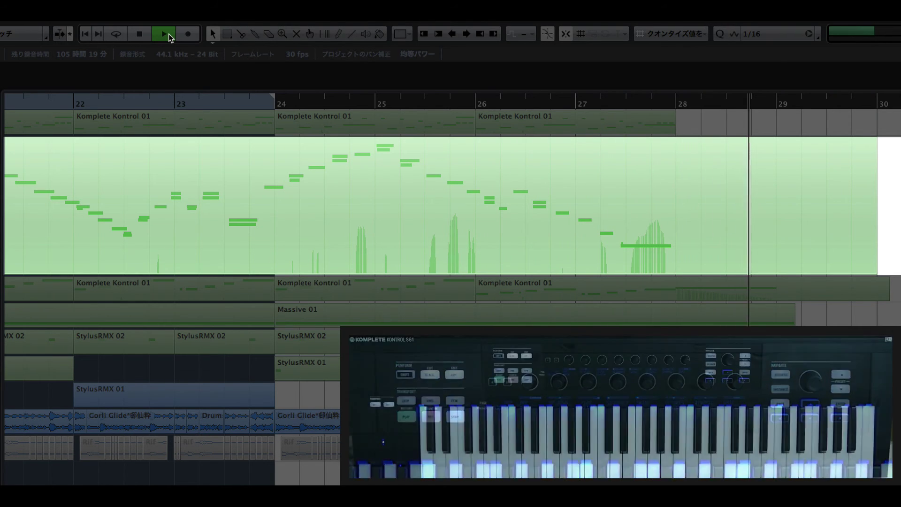
click(145, 34)
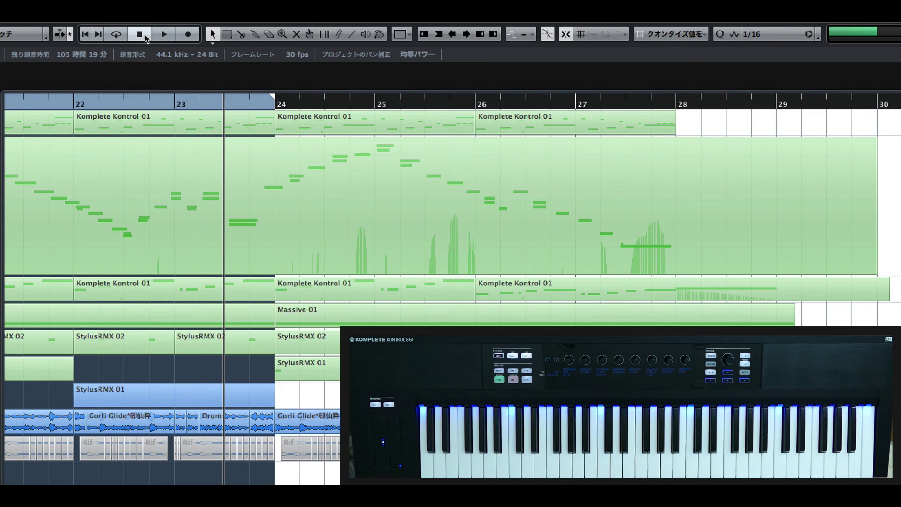